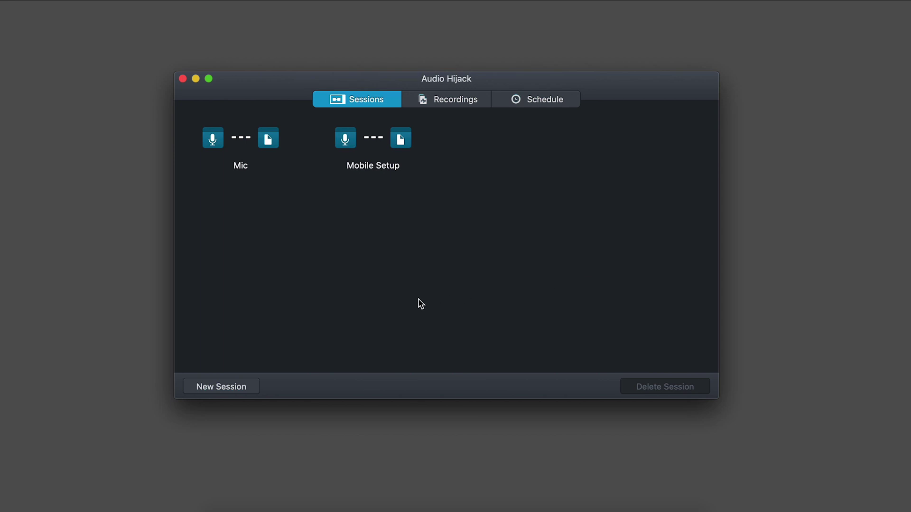
Start a new session from the Sessions window to bring up the Template Chooser.
left_click(247, 386)
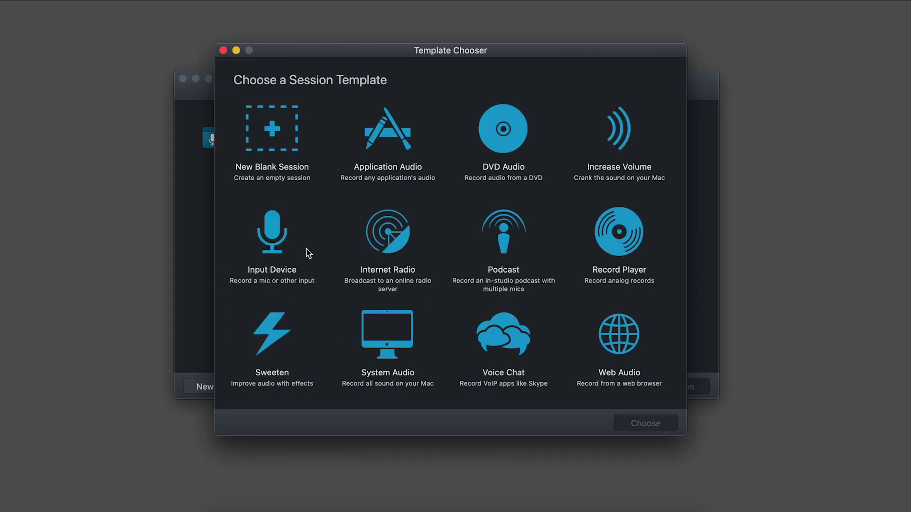
Create an Input Device session that records the MacBook Pro Mic to MP3.
left_click(284, 240)
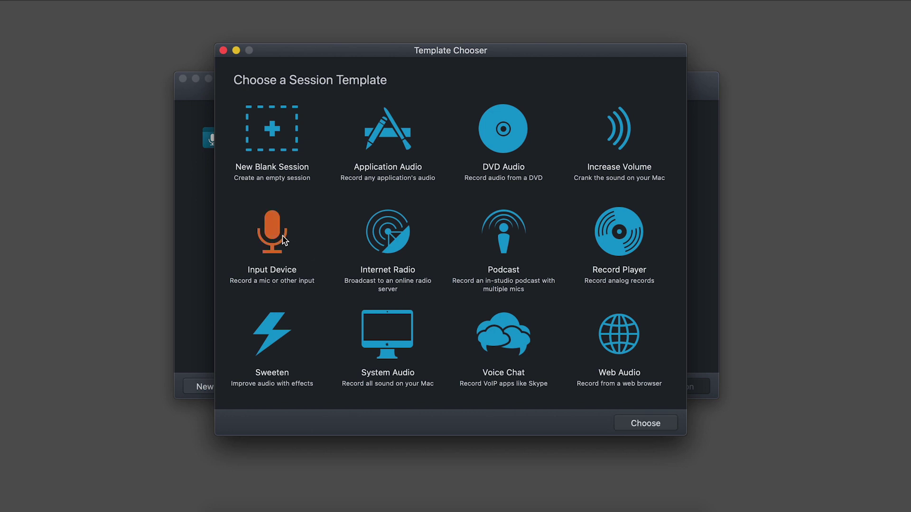
left_click(657, 427)
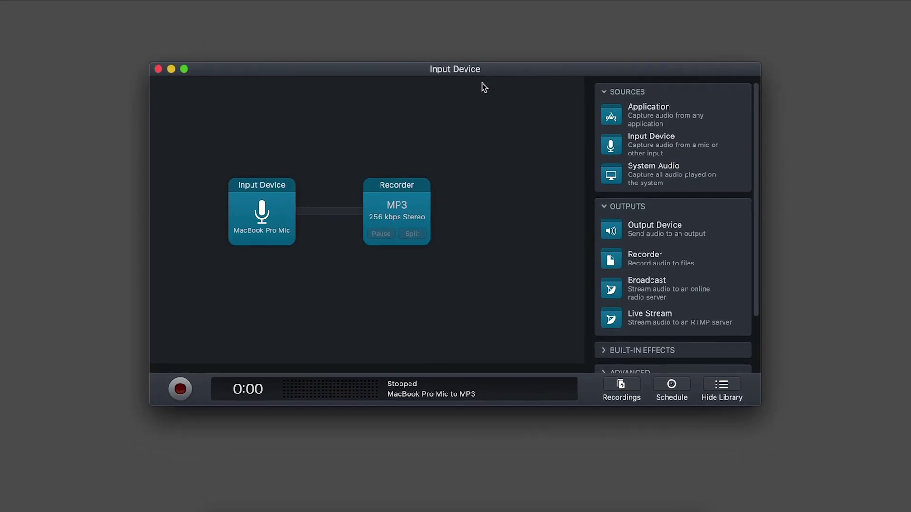
left_click(272, 206)
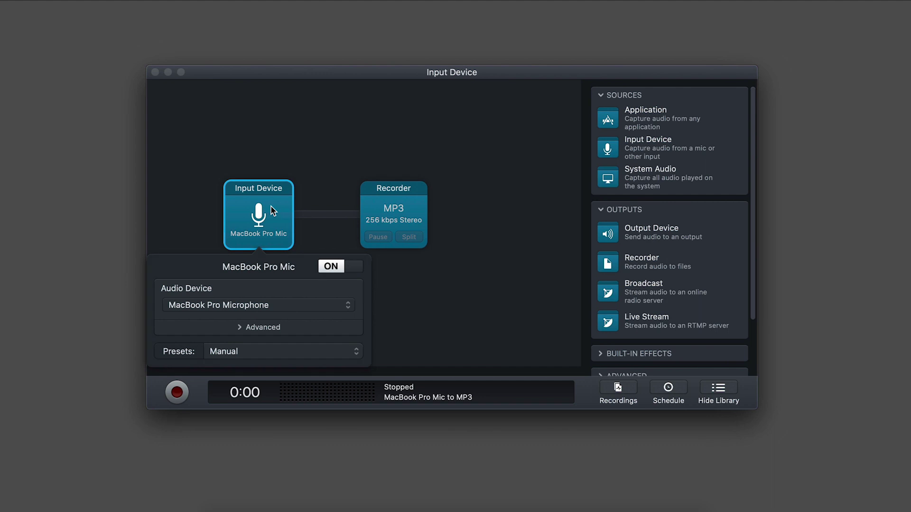
Set the input to Scarlett 2i2 USB, with Left and Right Channel both from input 1.
left_click(264, 306)
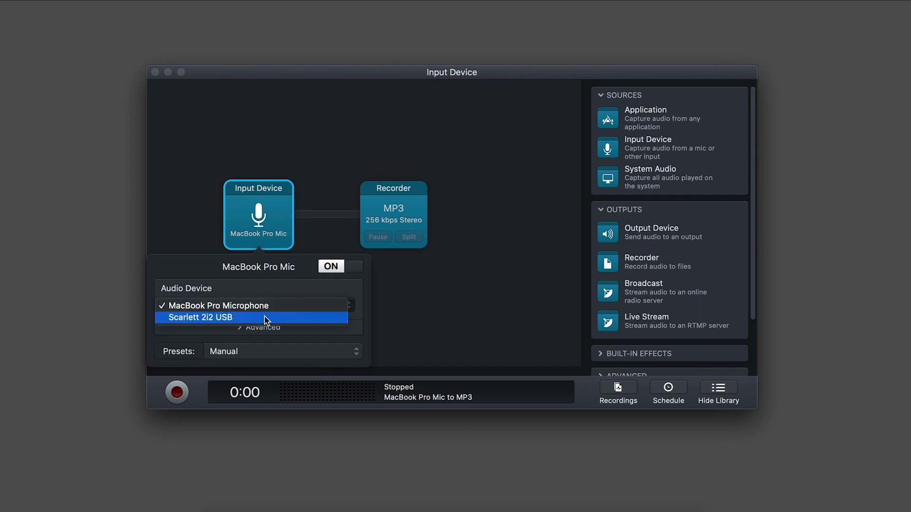
left_click(265, 318)
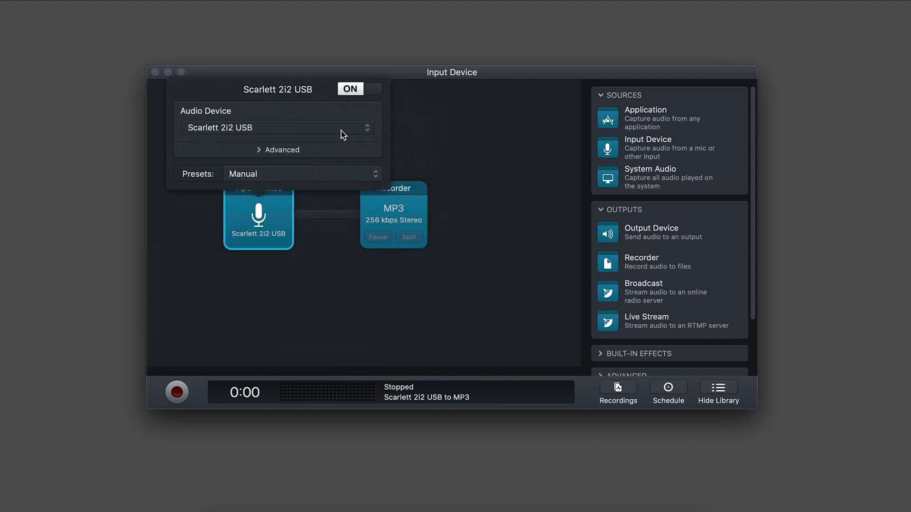
left_click(260, 133)
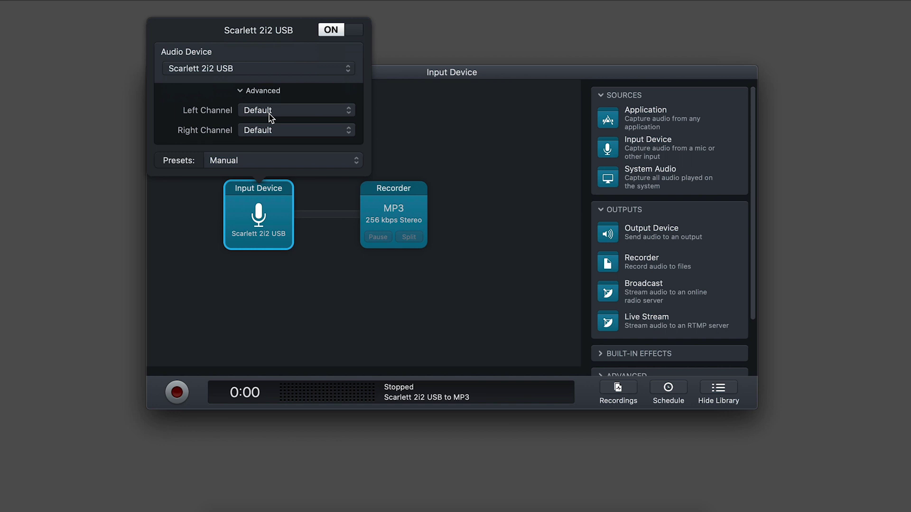
left_click(269, 114)
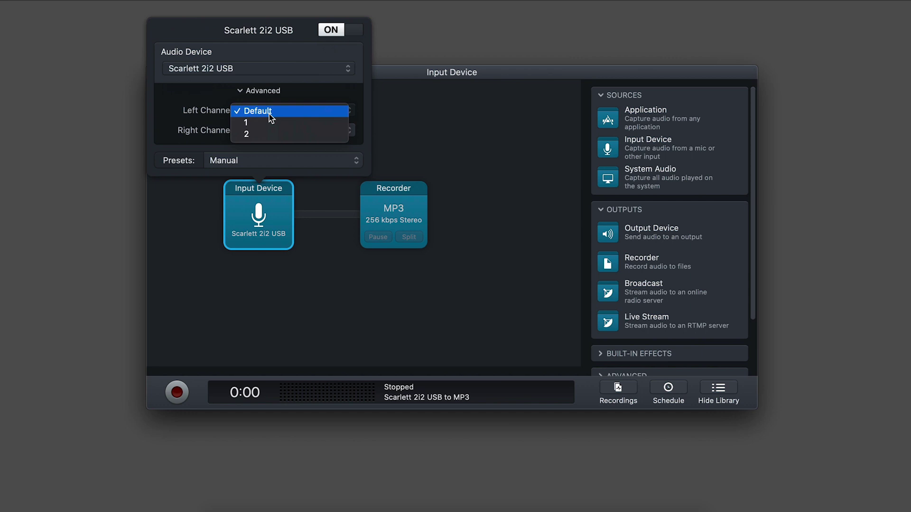
left_click(272, 123)
left_click(271, 131)
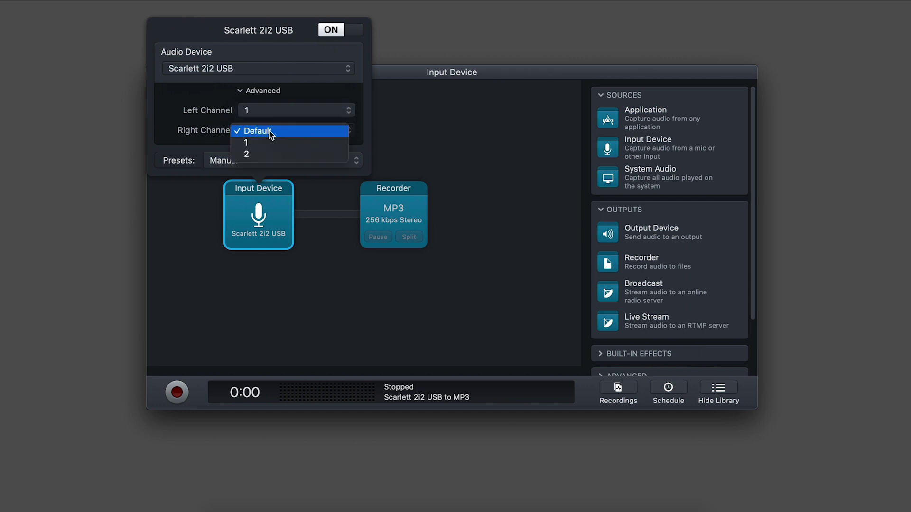
left_click(271, 140)
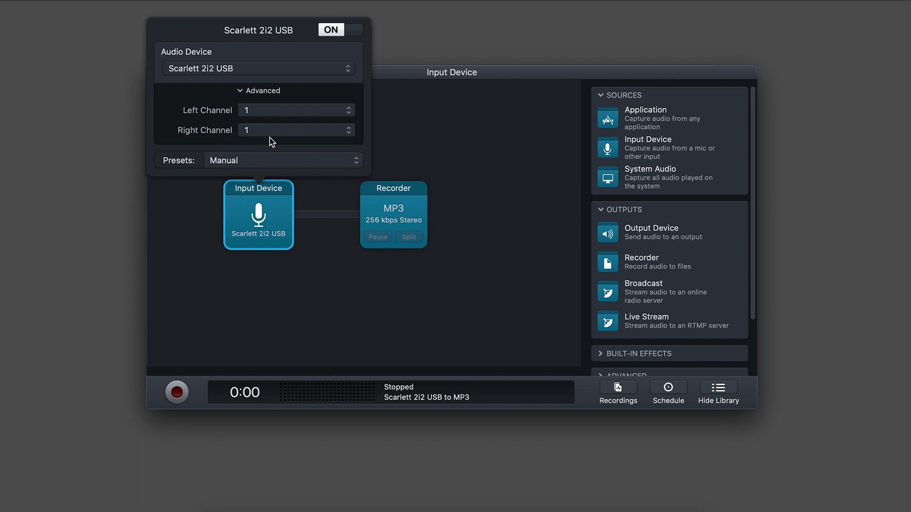
left_click(385, 214)
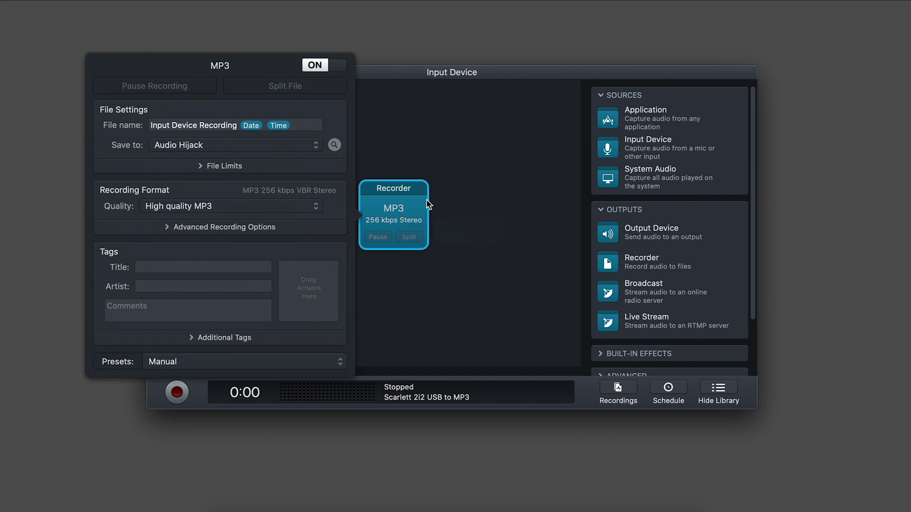
Drag the MP3 recorder settings popover out of the way.
left_click_drag(244, 71, 357, 86)
Set the MP3 format to 192 Kbps, Constant Bitrate, 48000 Hz sample rate and Mono.
left_click(224, 226)
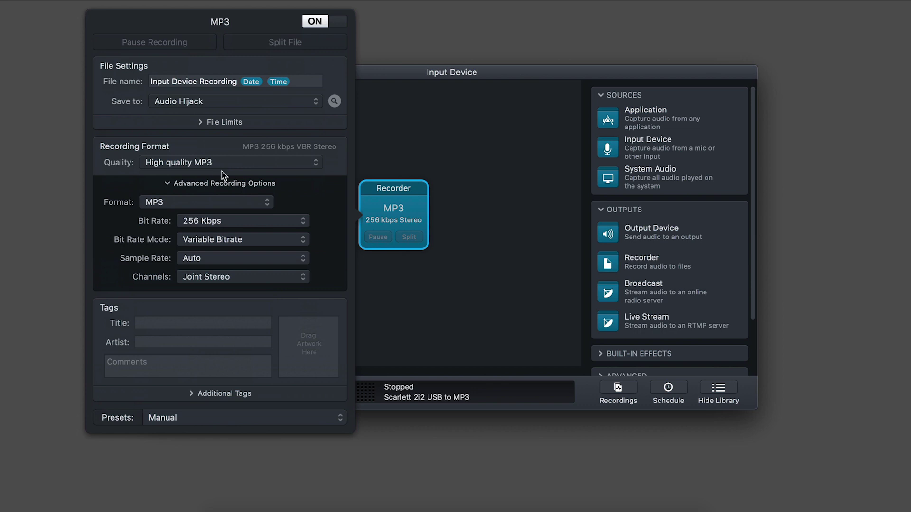
left_click(220, 221)
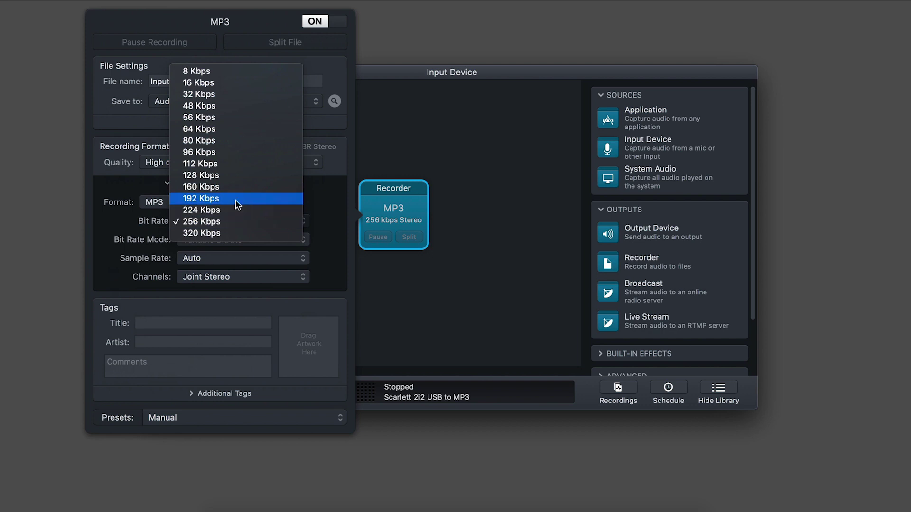
left_click(237, 205)
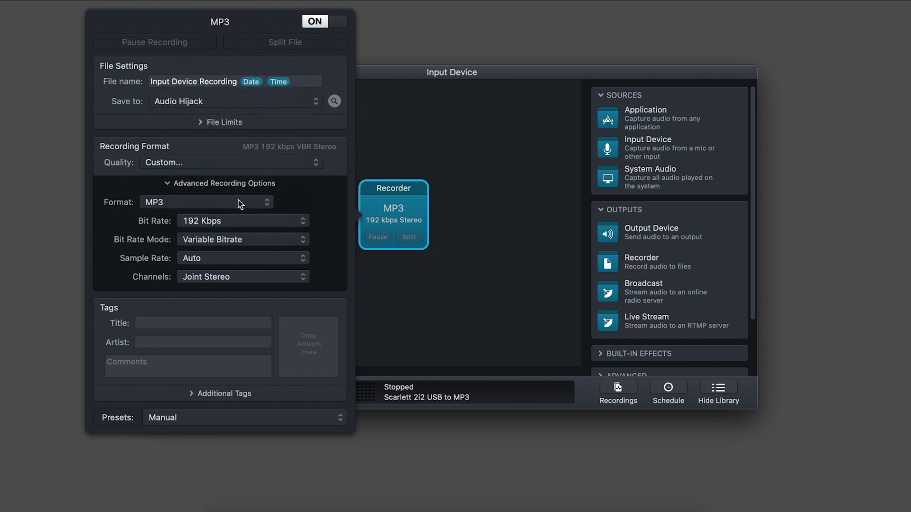
left_click(237, 238)
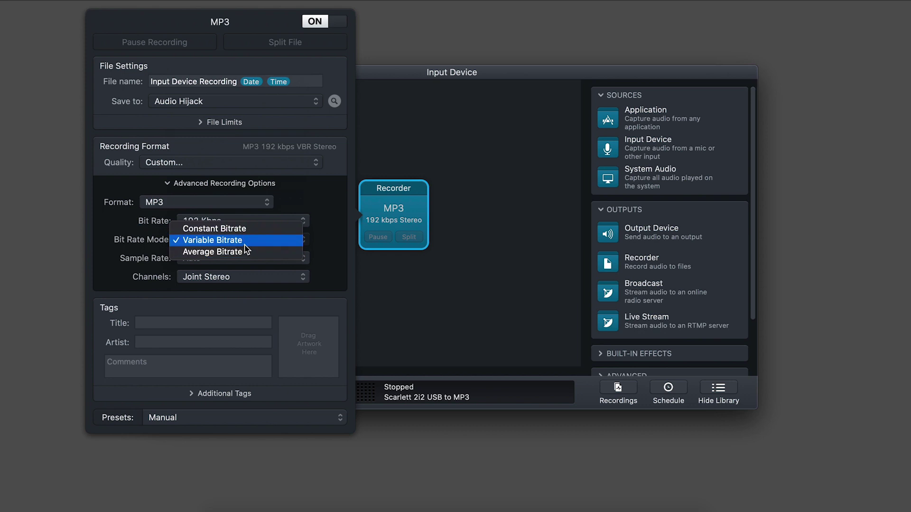
left_click(246, 231)
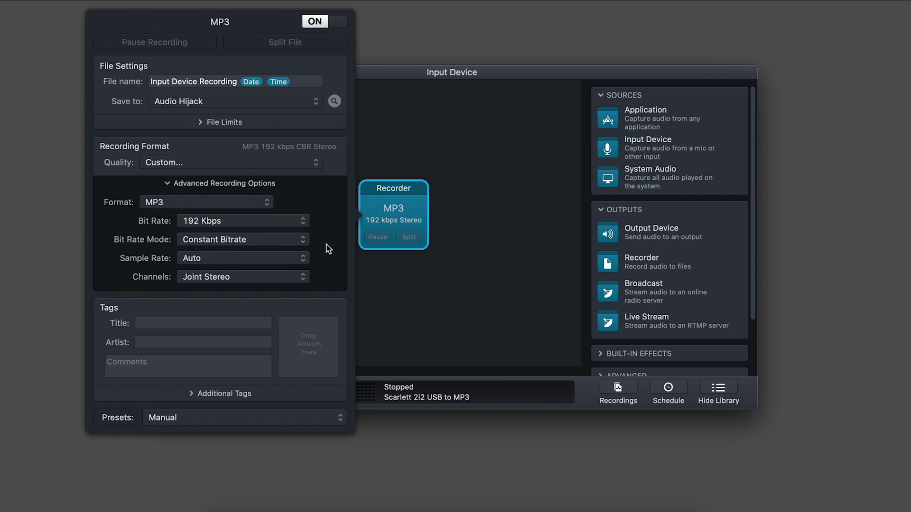
left_click(259, 258)
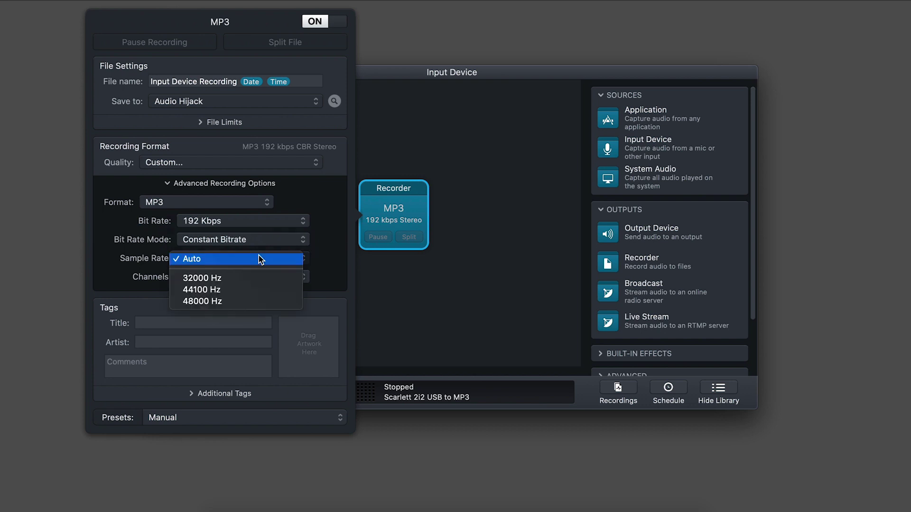
left_click(252, 302)
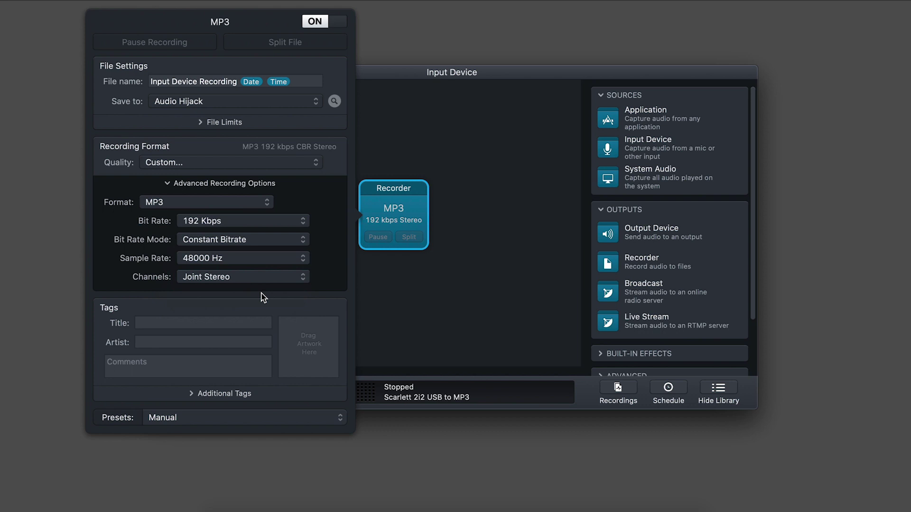
left_click(248, 279)
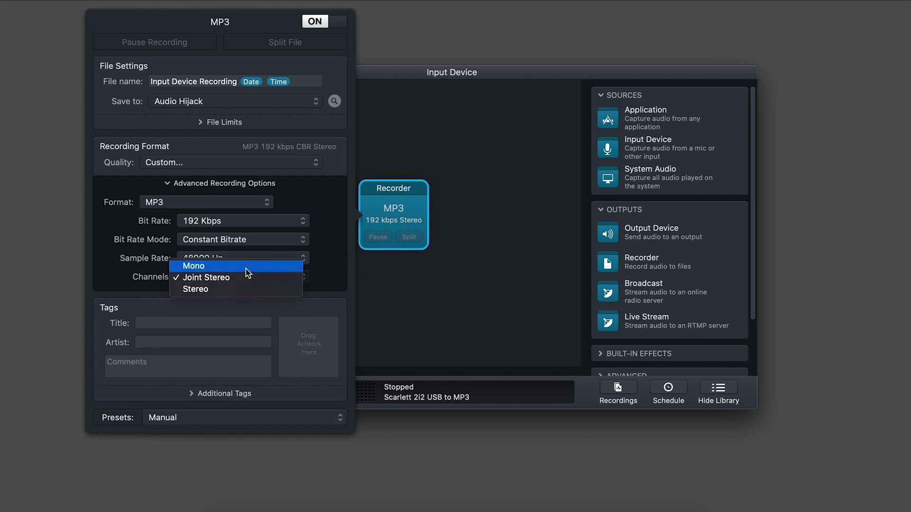
left_click(246, 268)
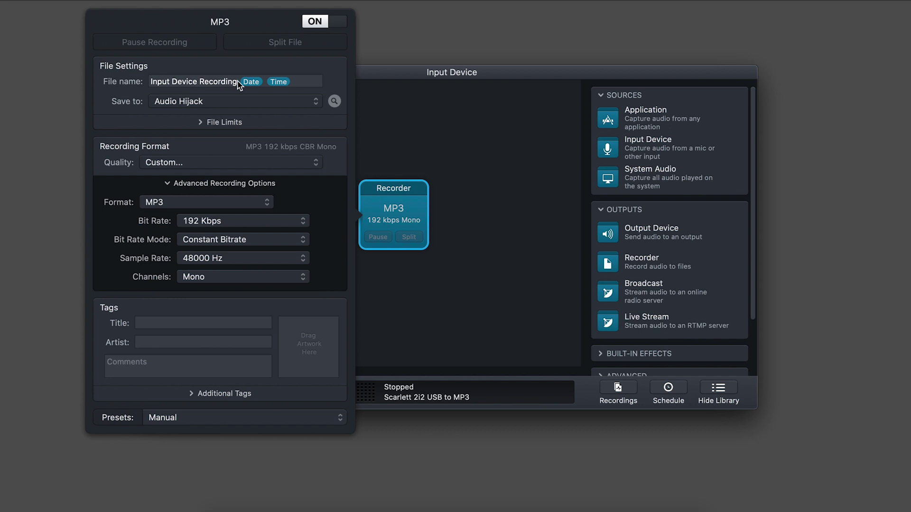
Add a person's name to the recorder file name after 'Input Device Recording -'.
left_click_drag(238, 84, 143, 80)
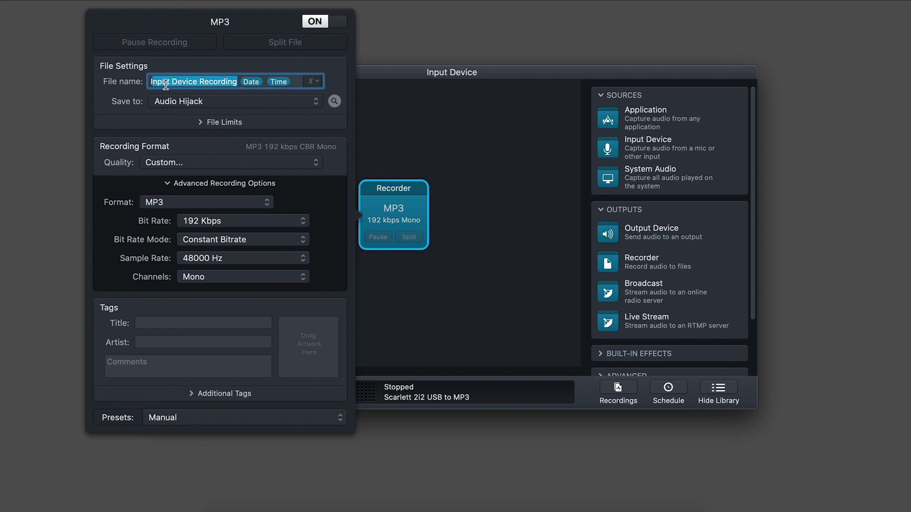
left_click(239, 85)
type("- Dan -")
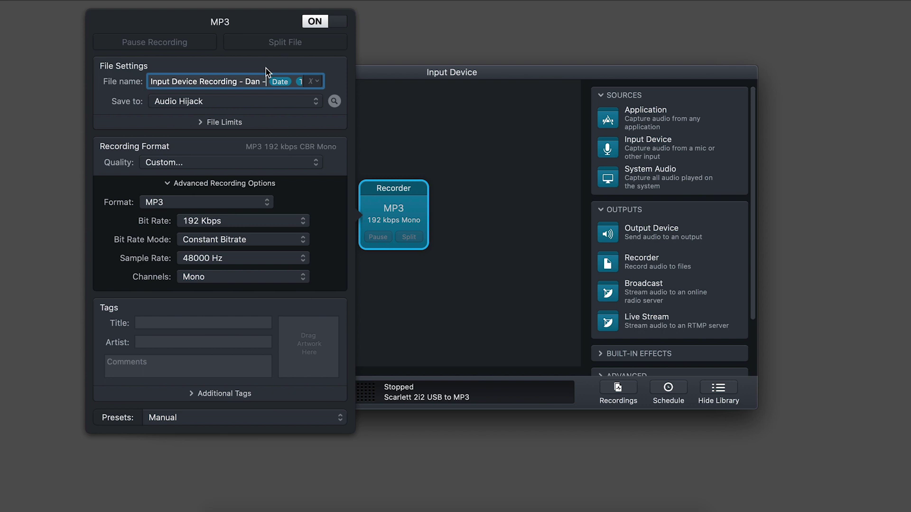
left_click(214, 123)
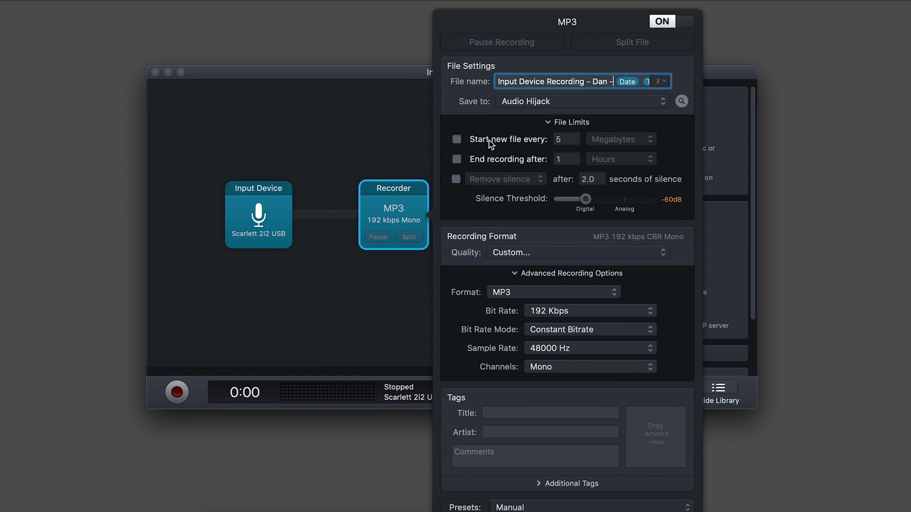
Close the recorder settings, then move the session window up-left and enlarge it.
left_click(339, 131)
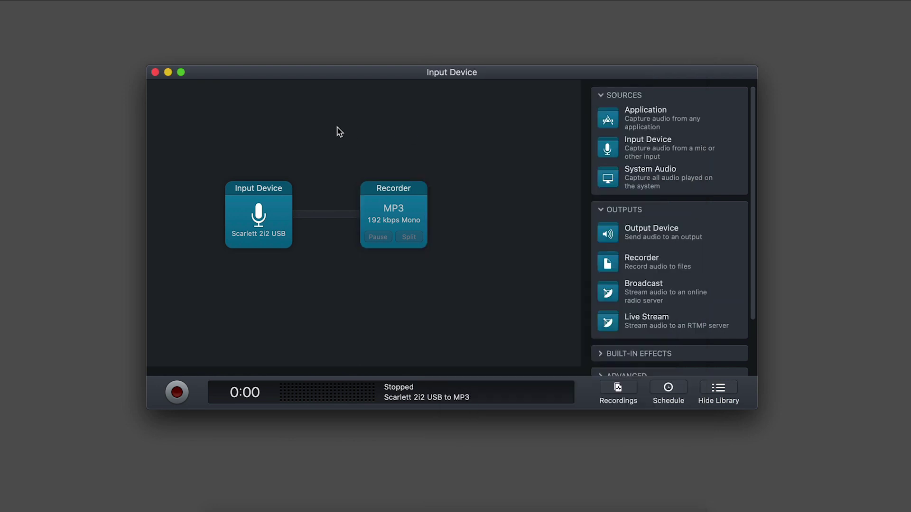
left_click_drag(280, 77, 225, 24)
left_click_drag(700, 356, 879, 501)
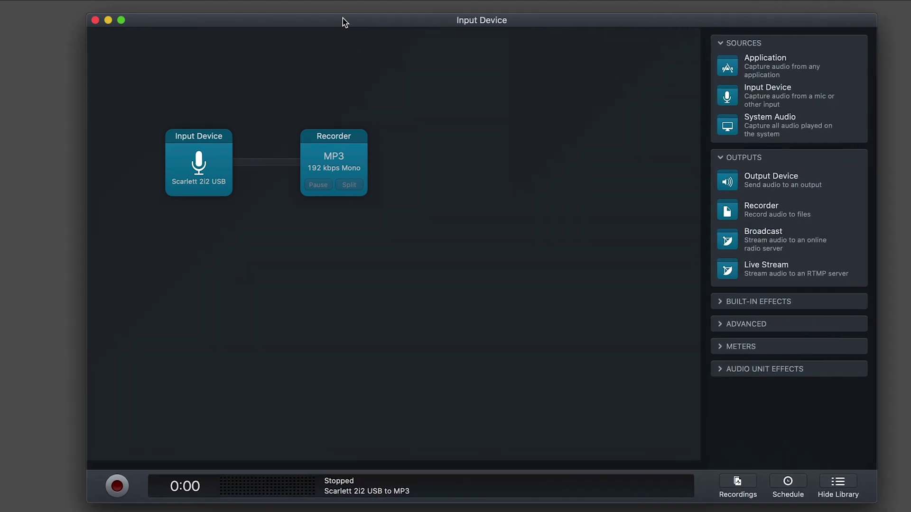
left_click_drag(342, 18, 313, 8)
Line up the Input Device and Recorder blocks near the top, with space between them.
left_click_drag(178, 138, 177, 92)
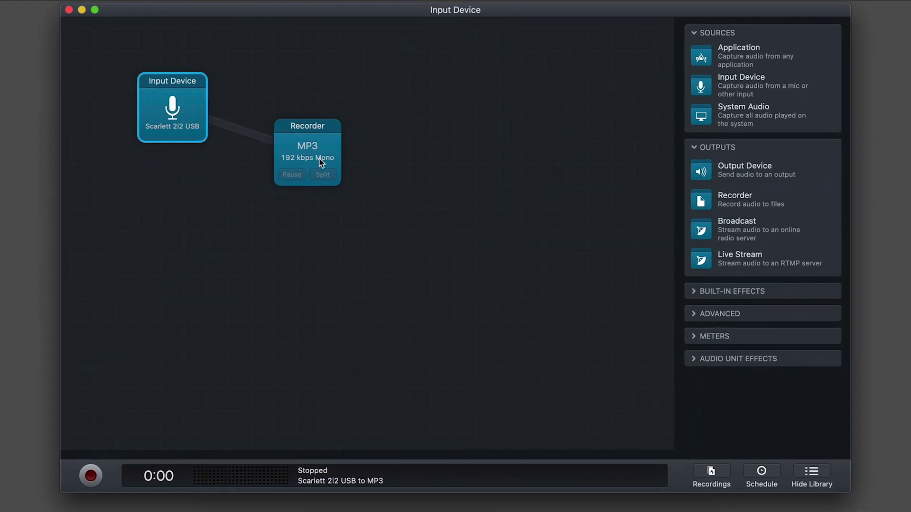
left_click_drag(319, 162, 312, 119)
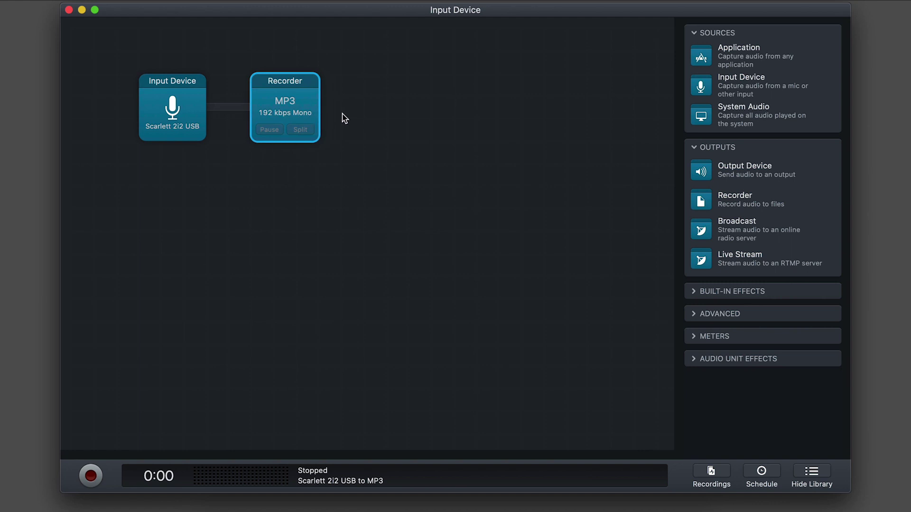
left_click_drag(295, 92, 403, 98)
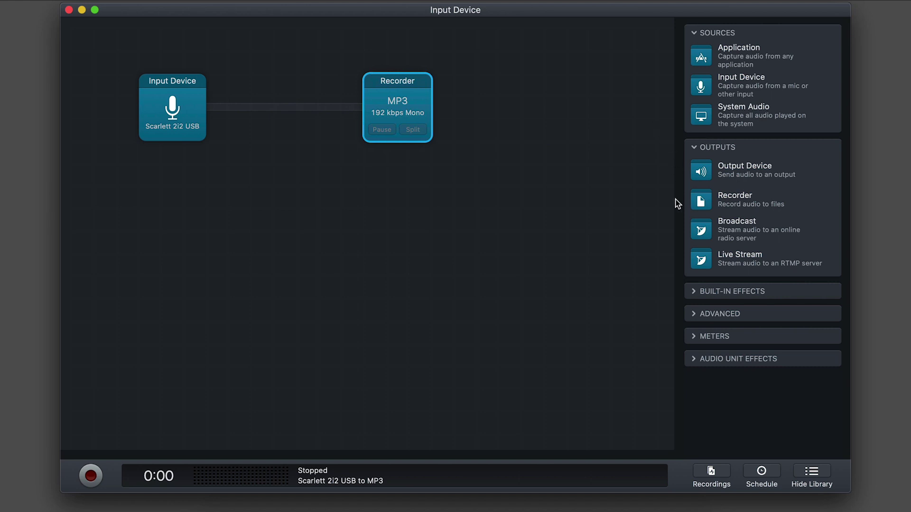
Insert Peak/RMS Meters and VU Meters between Scarlett 2i2 USB and the Recorder.
left_click(696, 336)
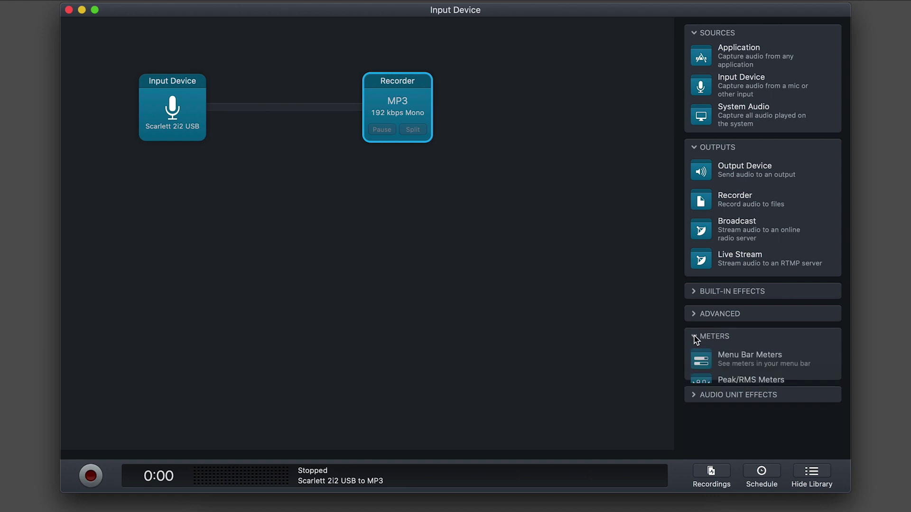
scroll(721, 315, "down", 1)
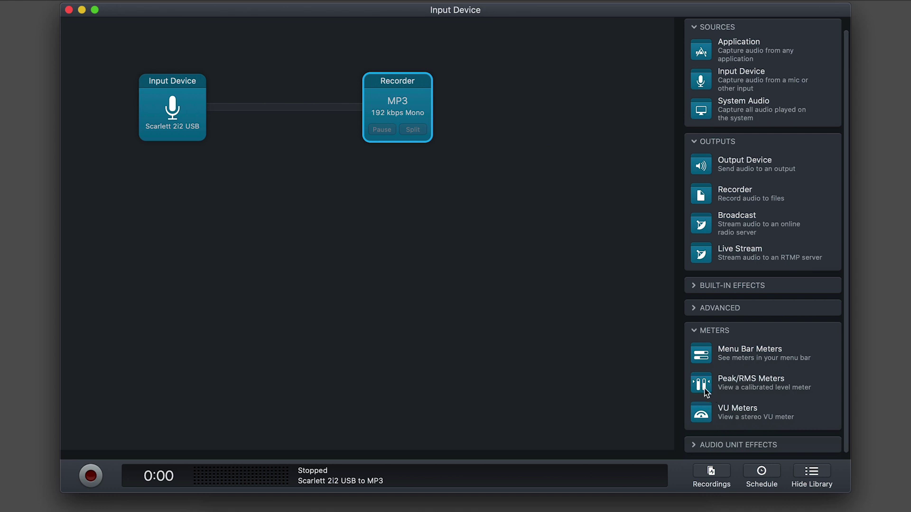
left_click_drag(702, 388, 288, 99)
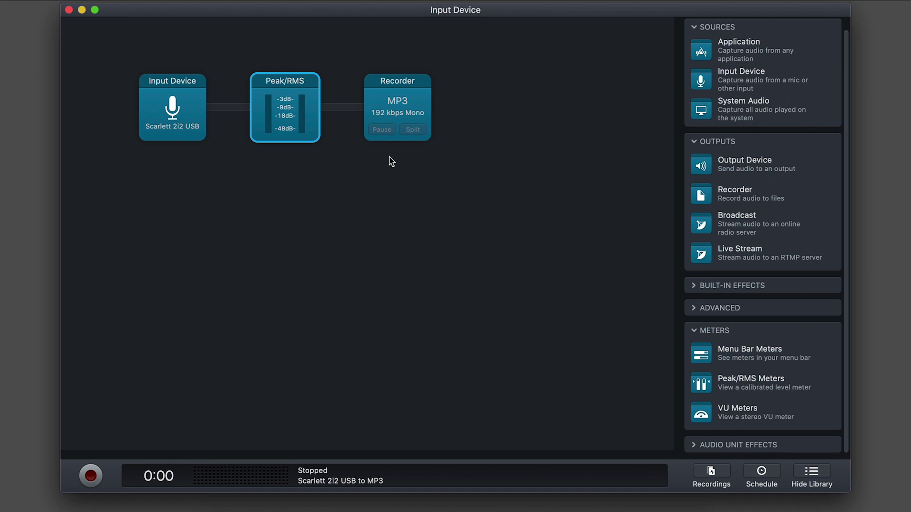
left_click_drag(701, 418, 399, 122)
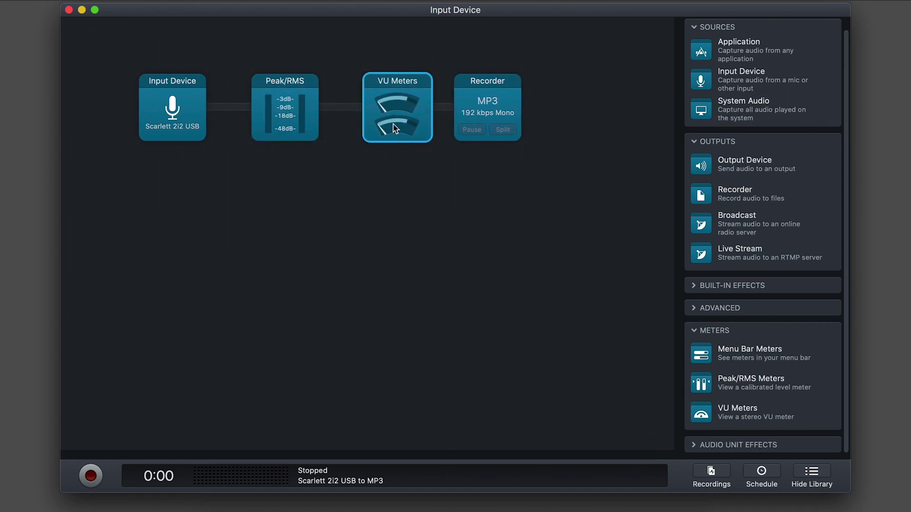
left_click_drag(471, 122, 489, 125)
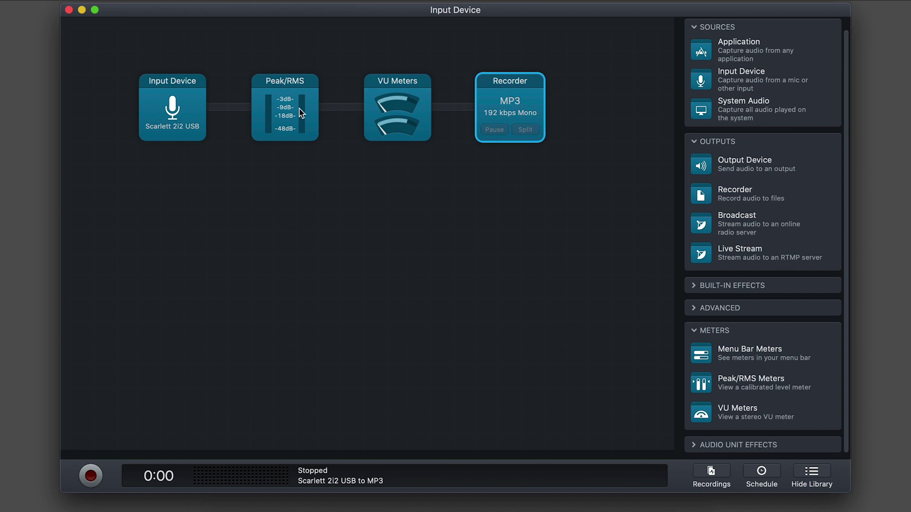
left_click(739, 444)
scroll(749, 378, "down", 6)
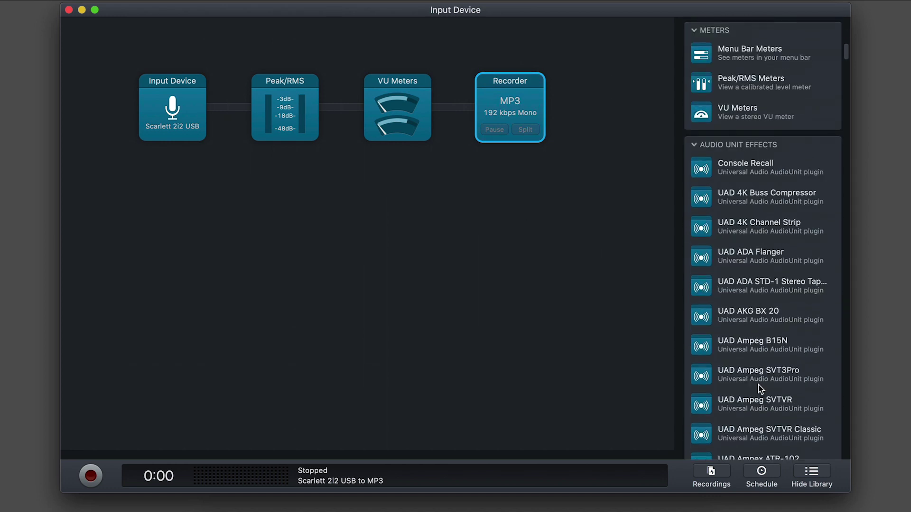
scroll(761, 389, "down", 2)
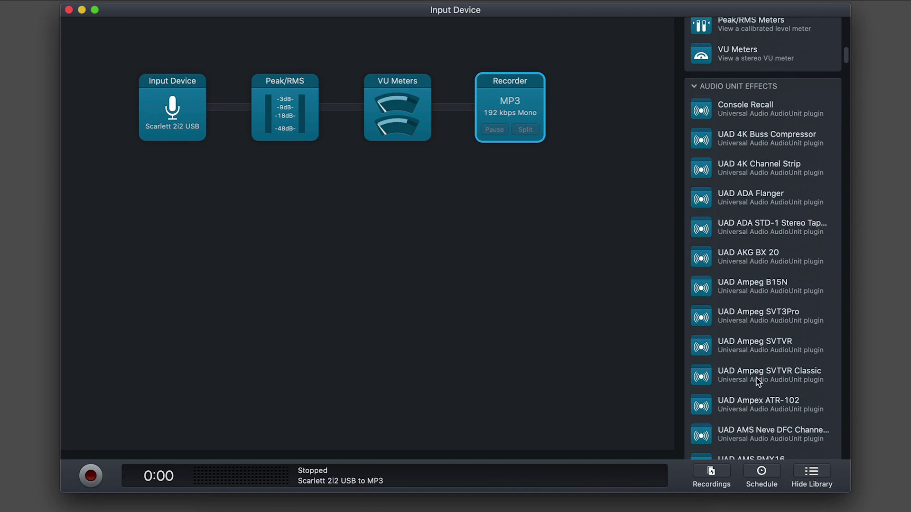
scroll(759, 382, "up", 7)
scroll(757, 378, "up", 6)
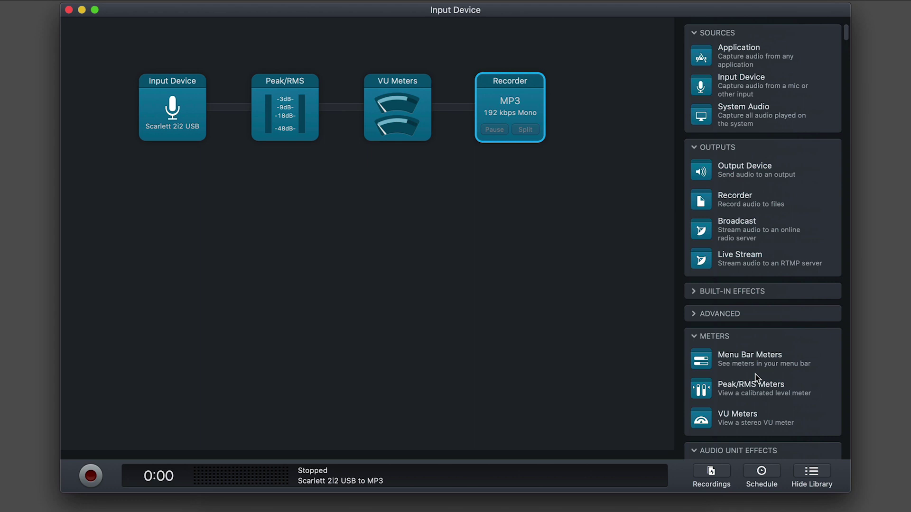
left_click(695, 337)
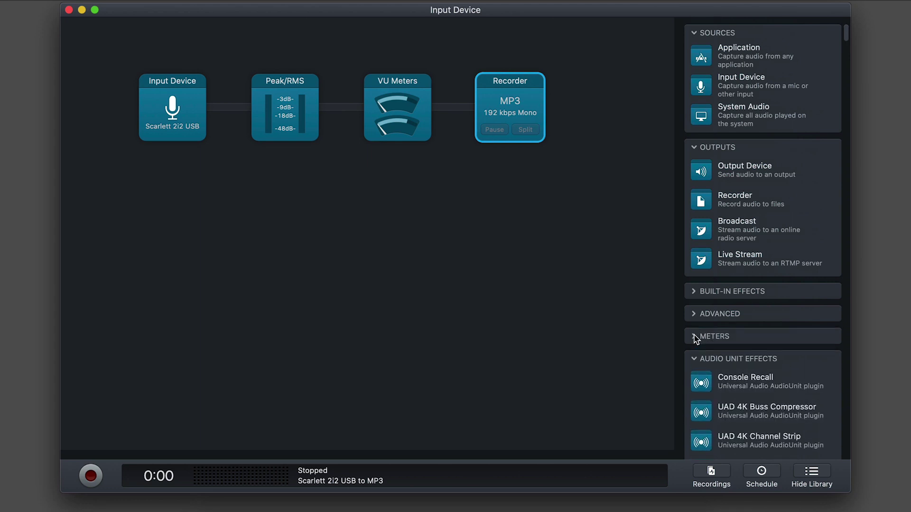
left_click(694, 360)
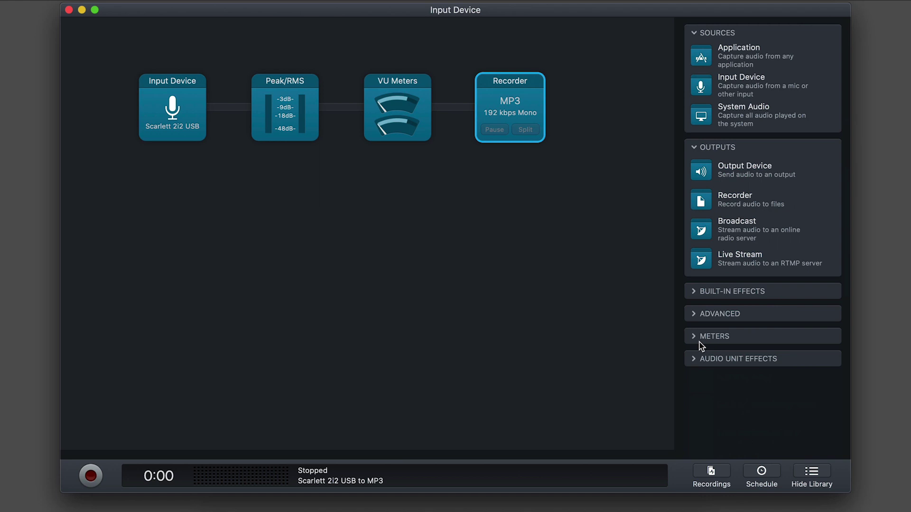
left_click(695, 291)
scroll(711, 311, "down", 3)
scroll(764, 328, "down", 4)
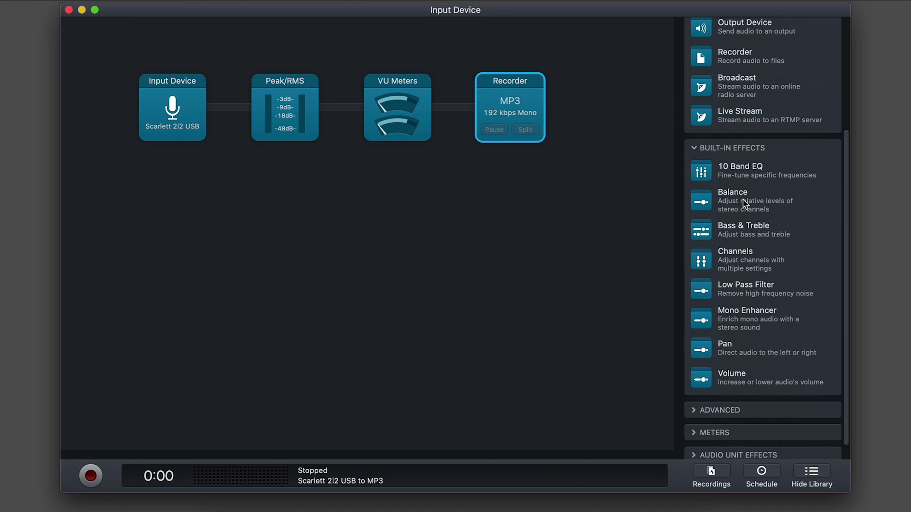
left_click(693, 148)
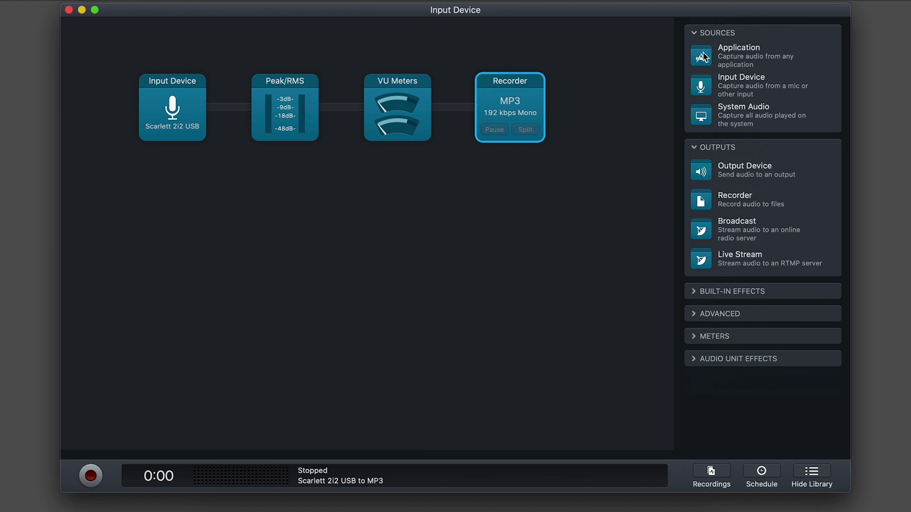
left_click_drag(703, 57, 170, 310)
Set the Application source to Skype, excluding audio input and filling playback gaps with silence.
left_click(170, 309)
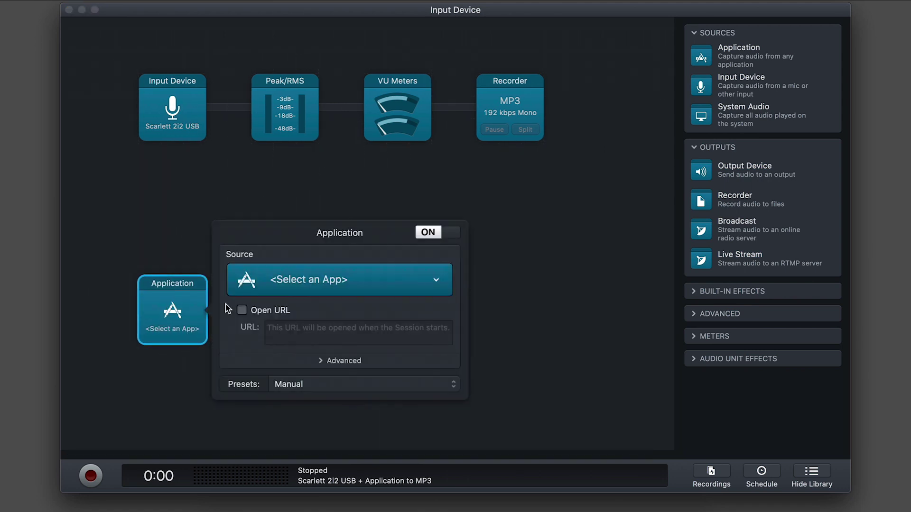
left_click(311, 284)
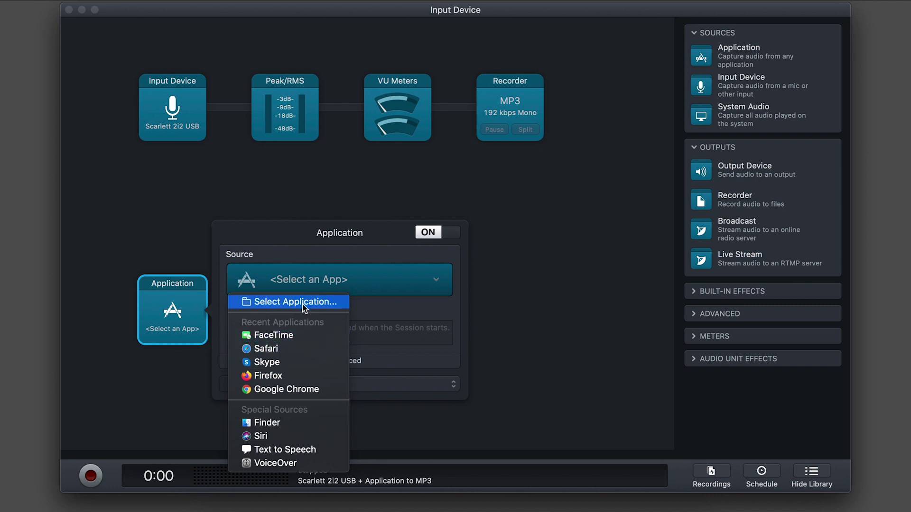
left_click(272, 365)
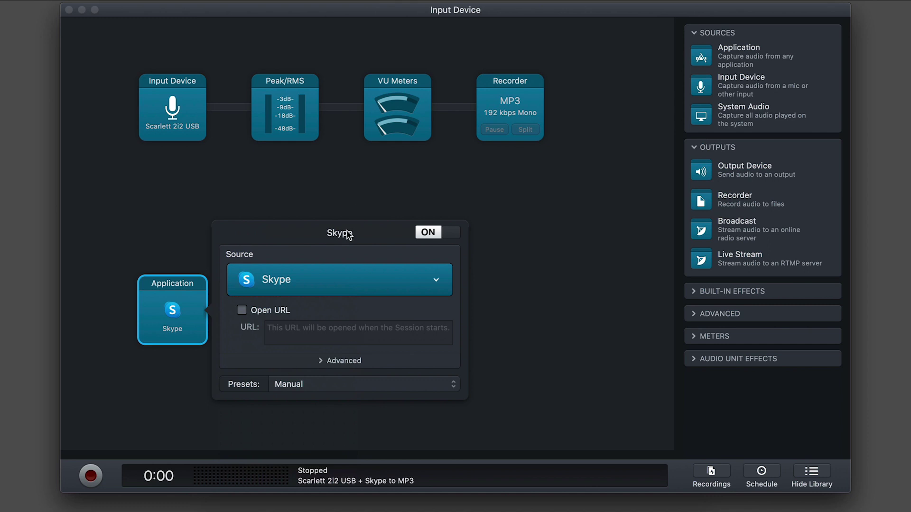
left_click(343, 366)
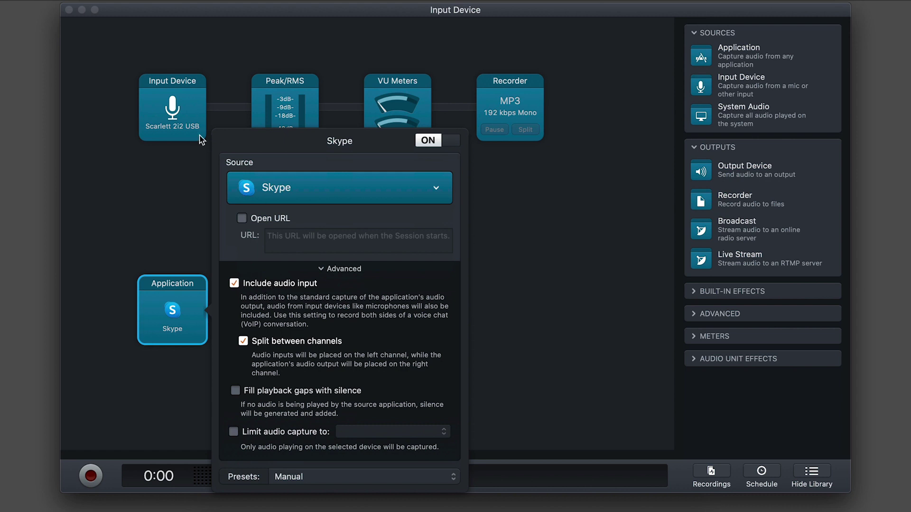
left_click(259, 284)
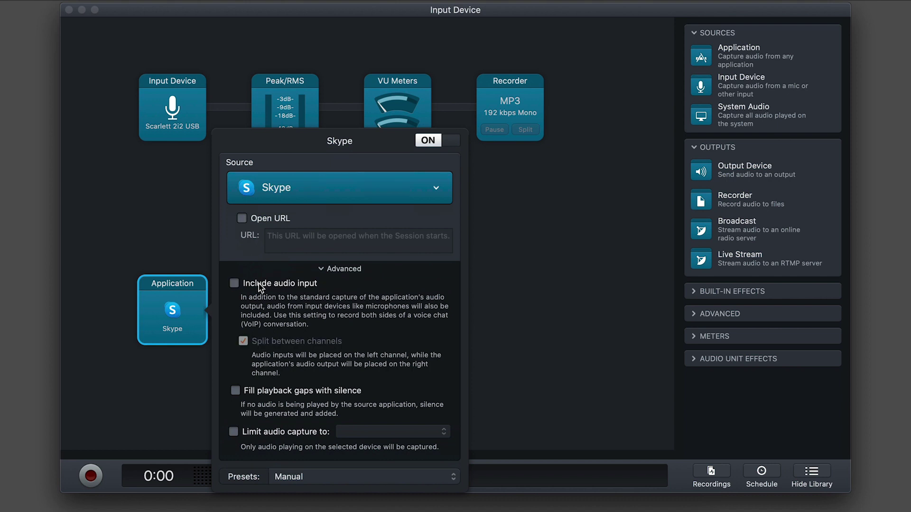
left_click(274, 393)
left_click(570, 340)
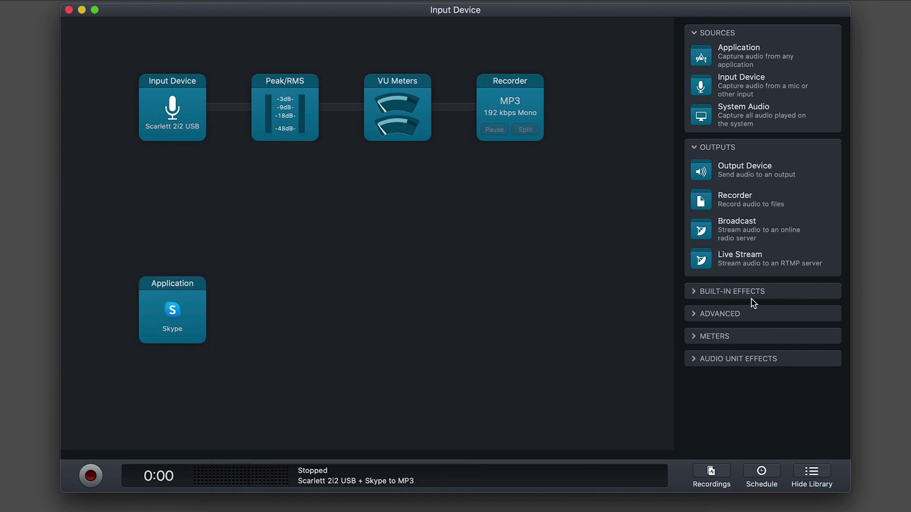
Chain a Peak/RMS meter and a second MP3 recorder after the Skype source.
left_click(692, 338)
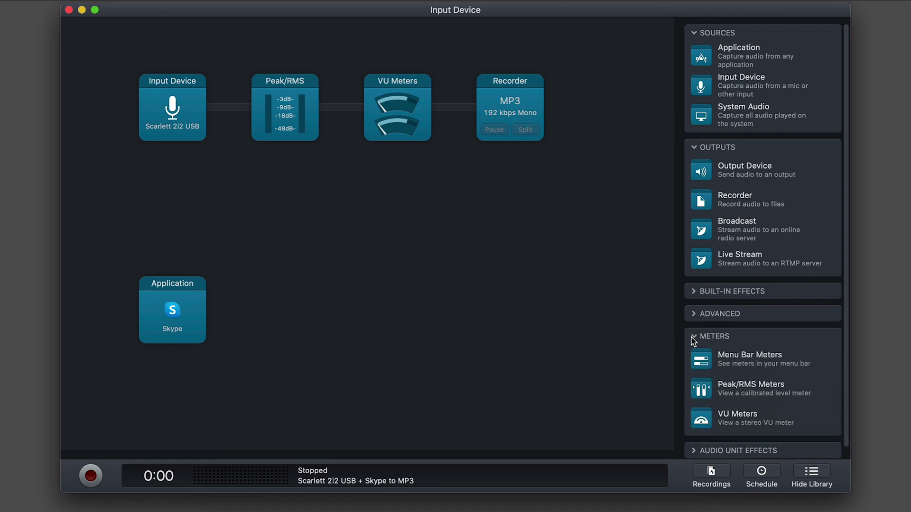
left_click_drag(693, 392, 294, 314)
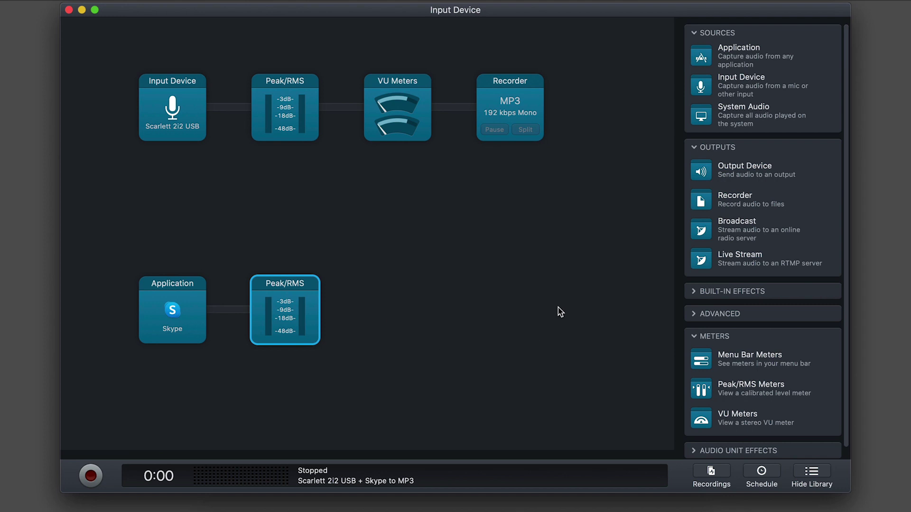
left_click(658, 208)
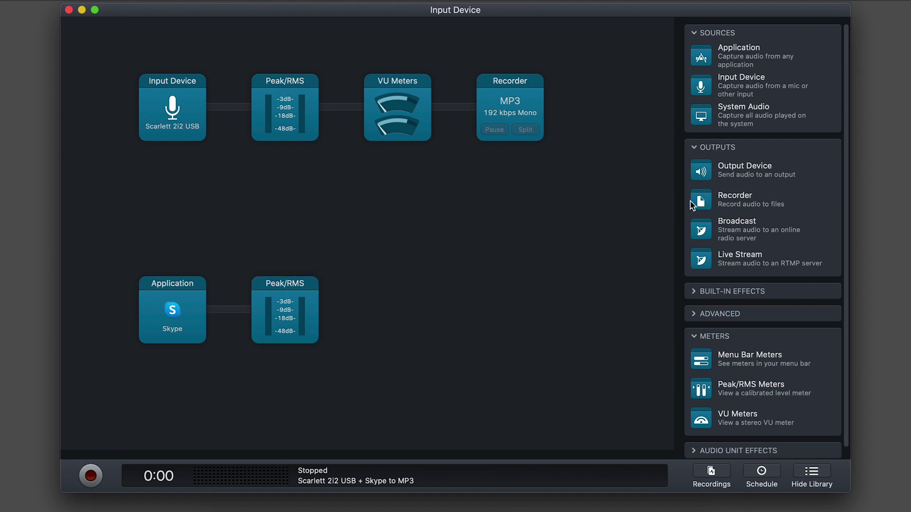
left_click_drag(690, 201, 511, 306)
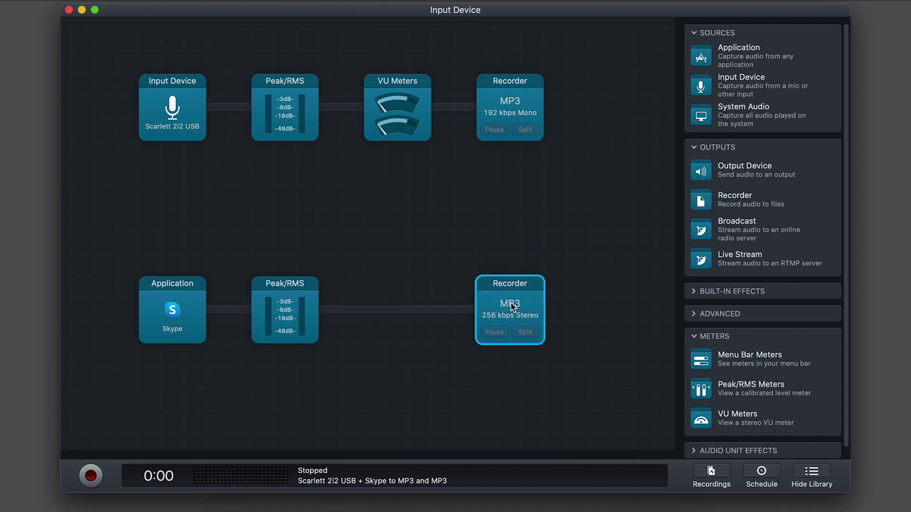
left_click(510, 304)
Rename the Skype recorder's file to 'Input Device - Guest -' followed by date and time.
left_click(370, 221)
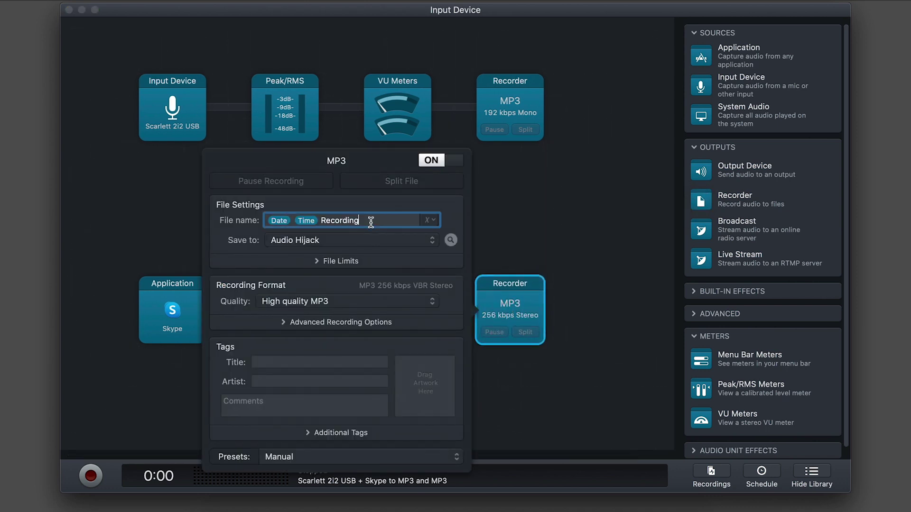
key("BackSpace")
key("BackSpace")
key("BackSpace")
key("BackSpace")
key("BackSpace")
key("BackSpace")
key("BackSpace")
key("BackSpace")
key("BackSpace")
key("Left")
key("Left")
type("Input Device")
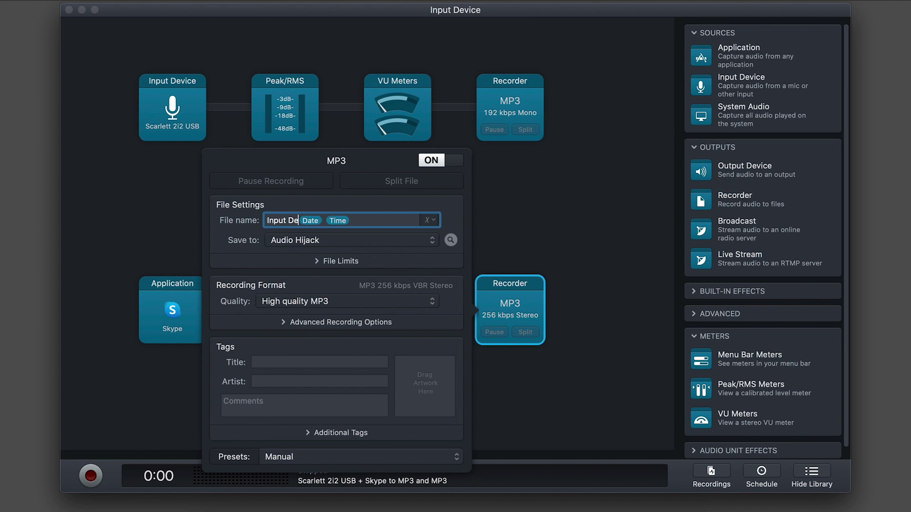
type(" - ")
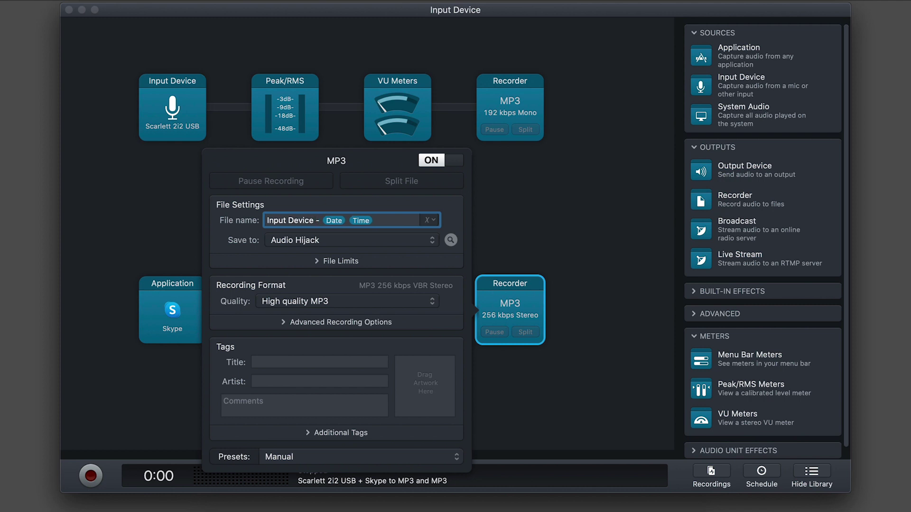
type("Guest -")
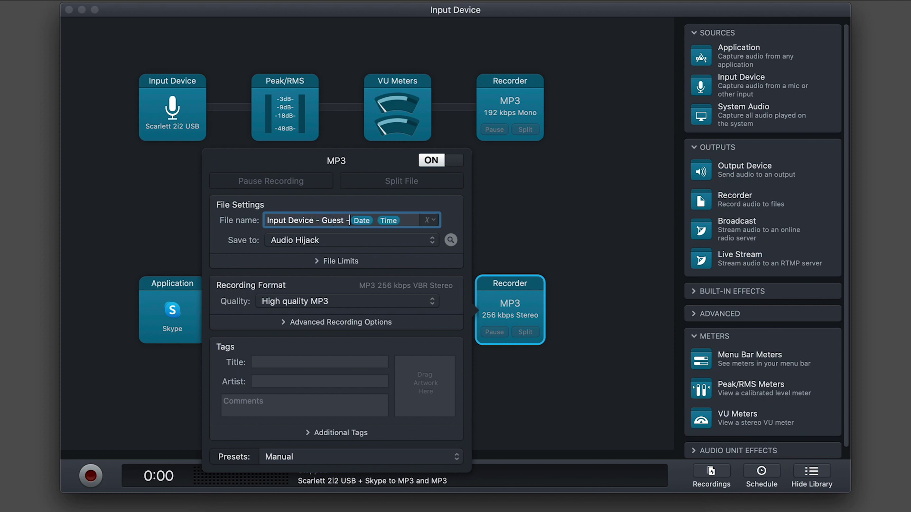
Keep the High quality MP3 preset and set the bit rate to 192 kbps constant bitrate.
left_click(289, 303)
left_click(289, 303)
left_click(318, 324)
left_click(320, 301)
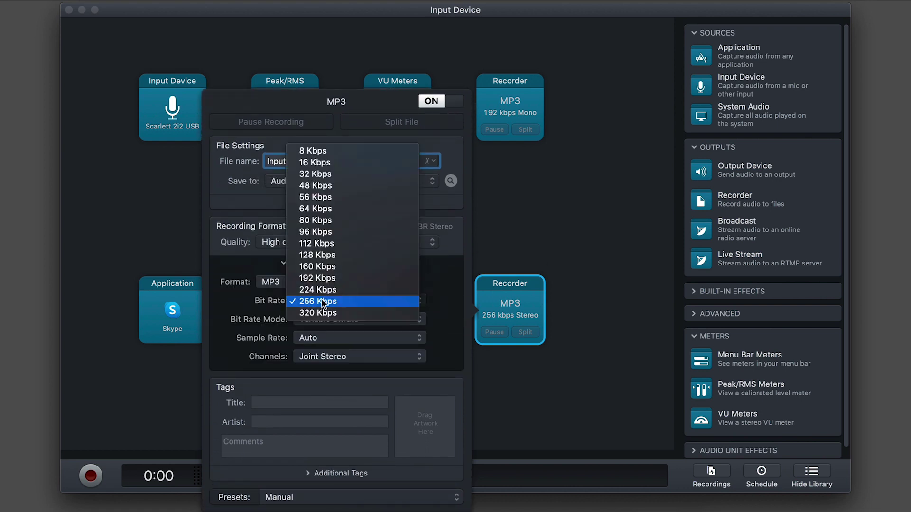
left_click(325, 281)
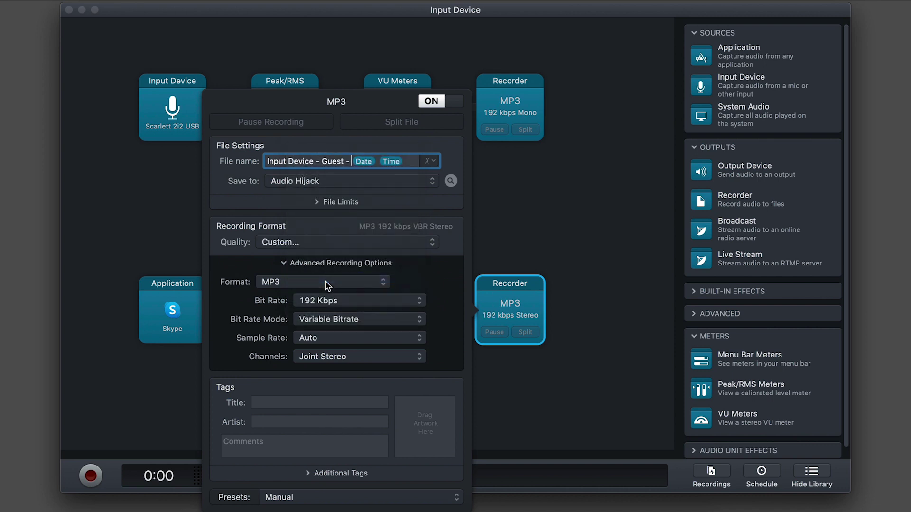
left_click(344, 319)
left_click(343, 309)
Set the recorder's sample rate to 48000 Hz and channels to Mono.
left_click(334, 338)
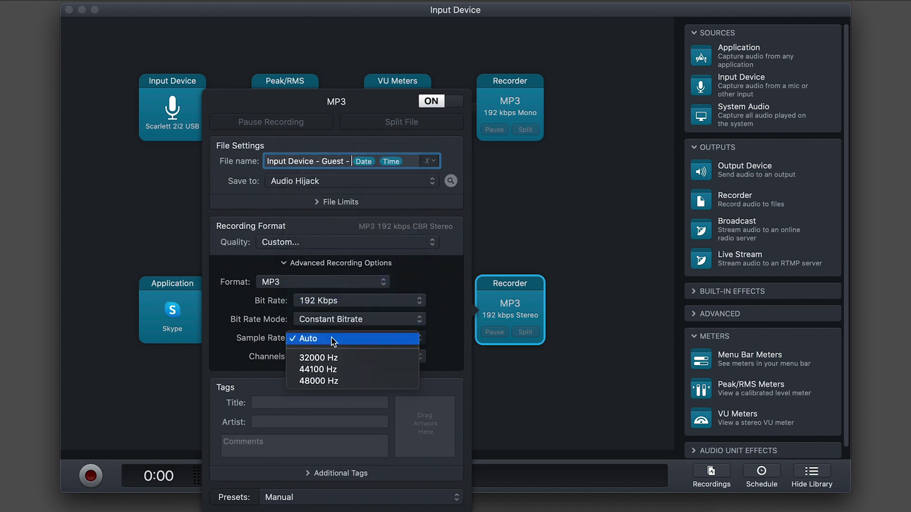
left_click(334, 383)
left_click(334, 357)
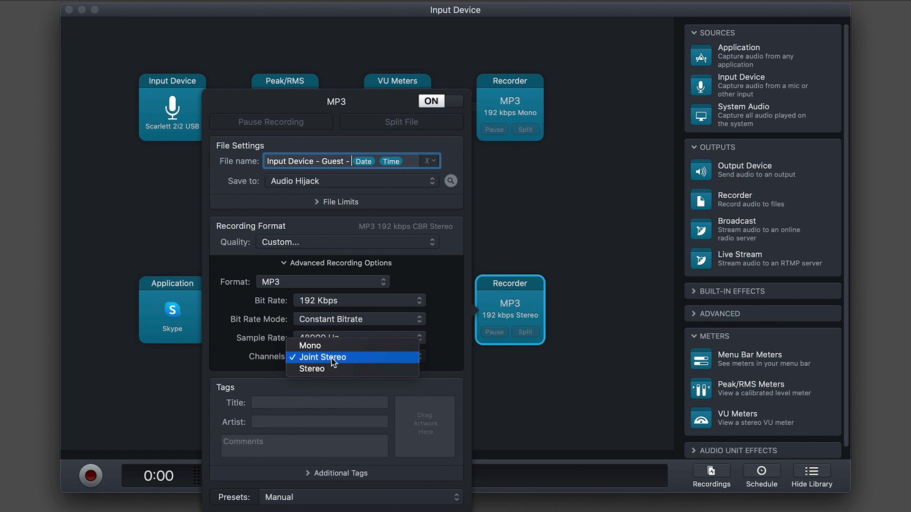
left_click(338, 342)
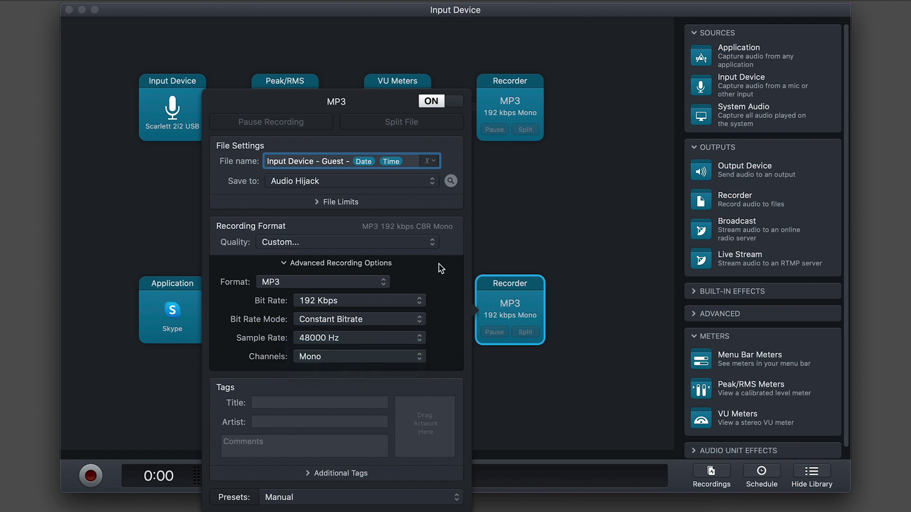
left_click(531, 229)
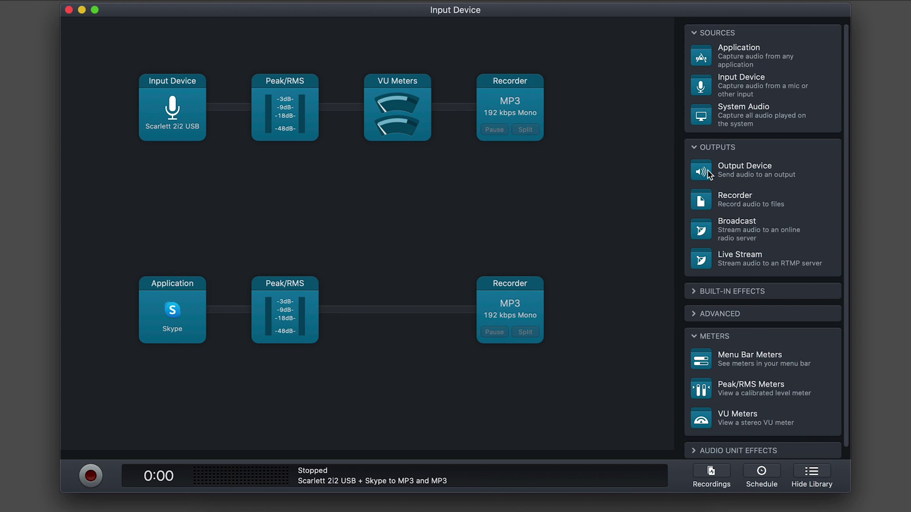
Insert an Output Device between the Skype meter and recorder, sending to Scarlett 2i2 USB.
left_click_drag(709, 175, 395, 313)
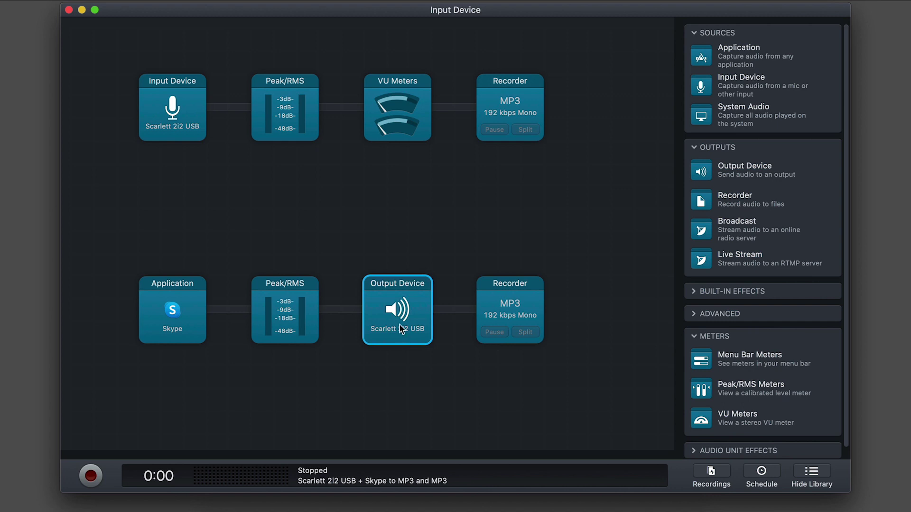
left_click(401, 329)
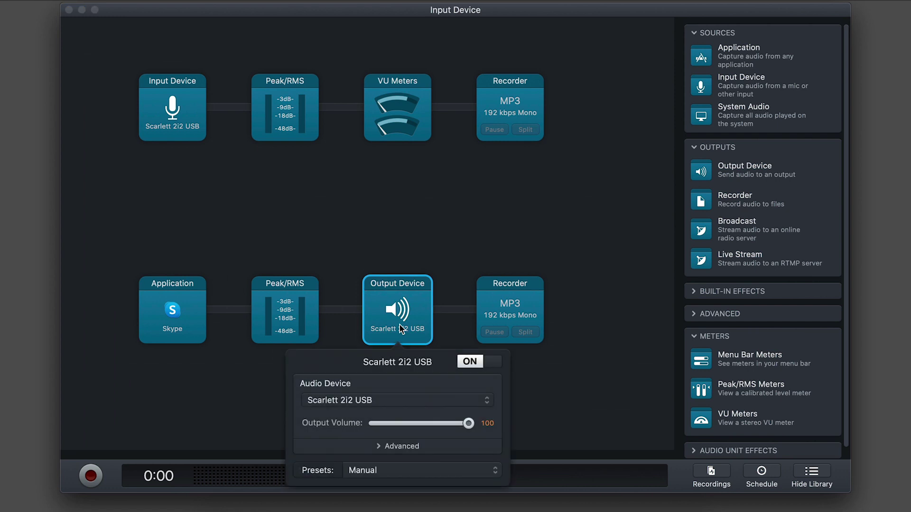
left_click(373, 400)
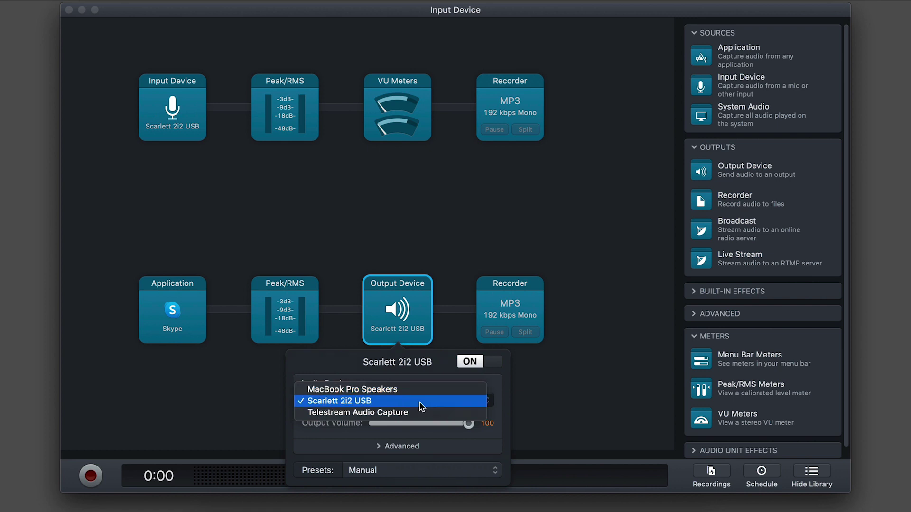
left_click(594, 412)
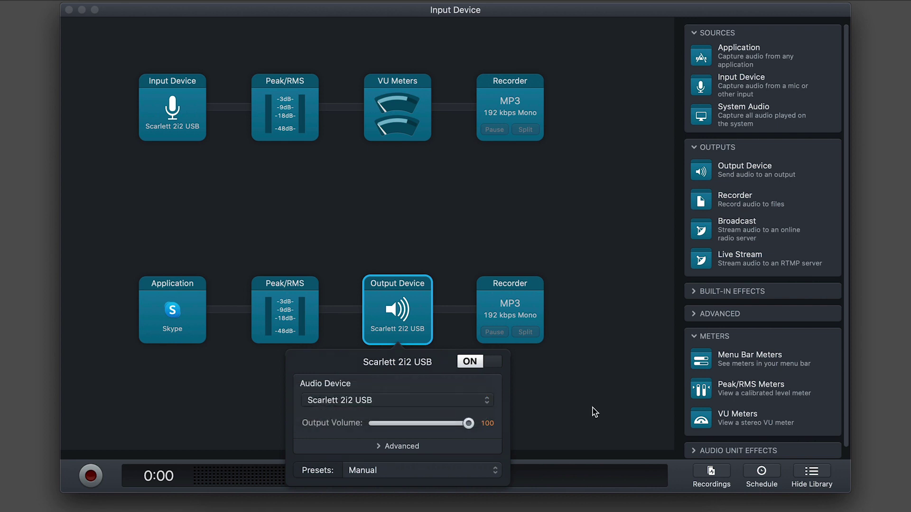
left_click(594, 412)
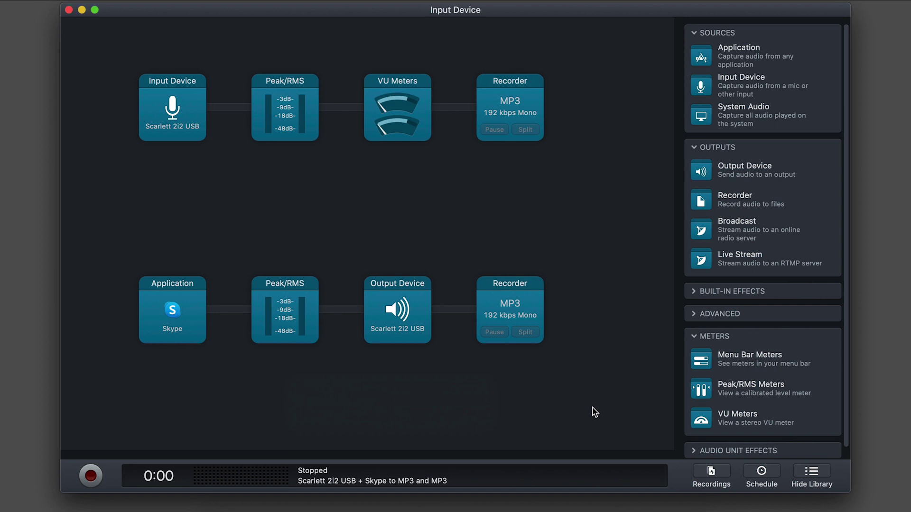
Record a short test of both the Scarlett mic and Skype chains, then stop.
left_click(91, 476)
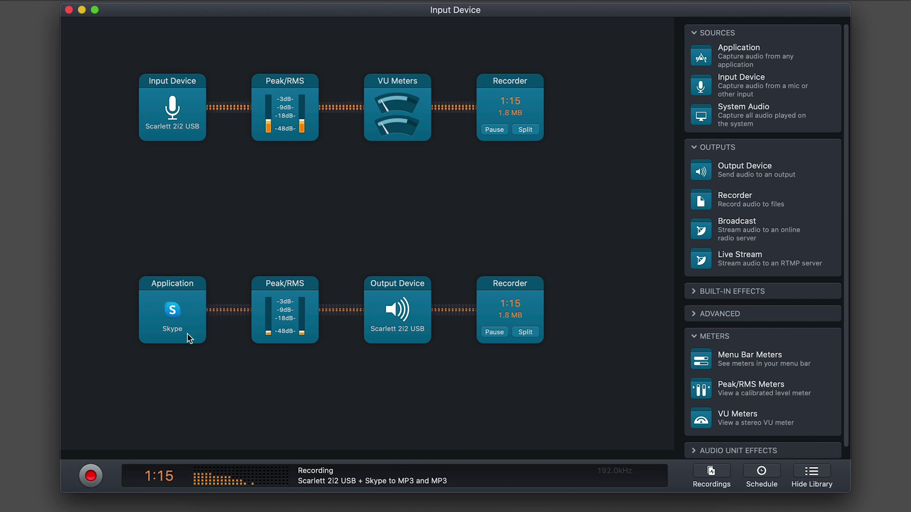
left_click(92, 476)
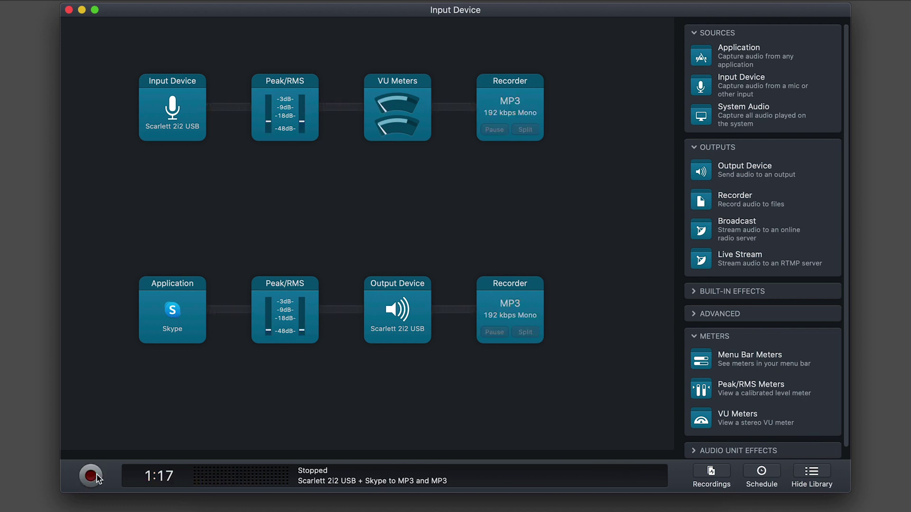